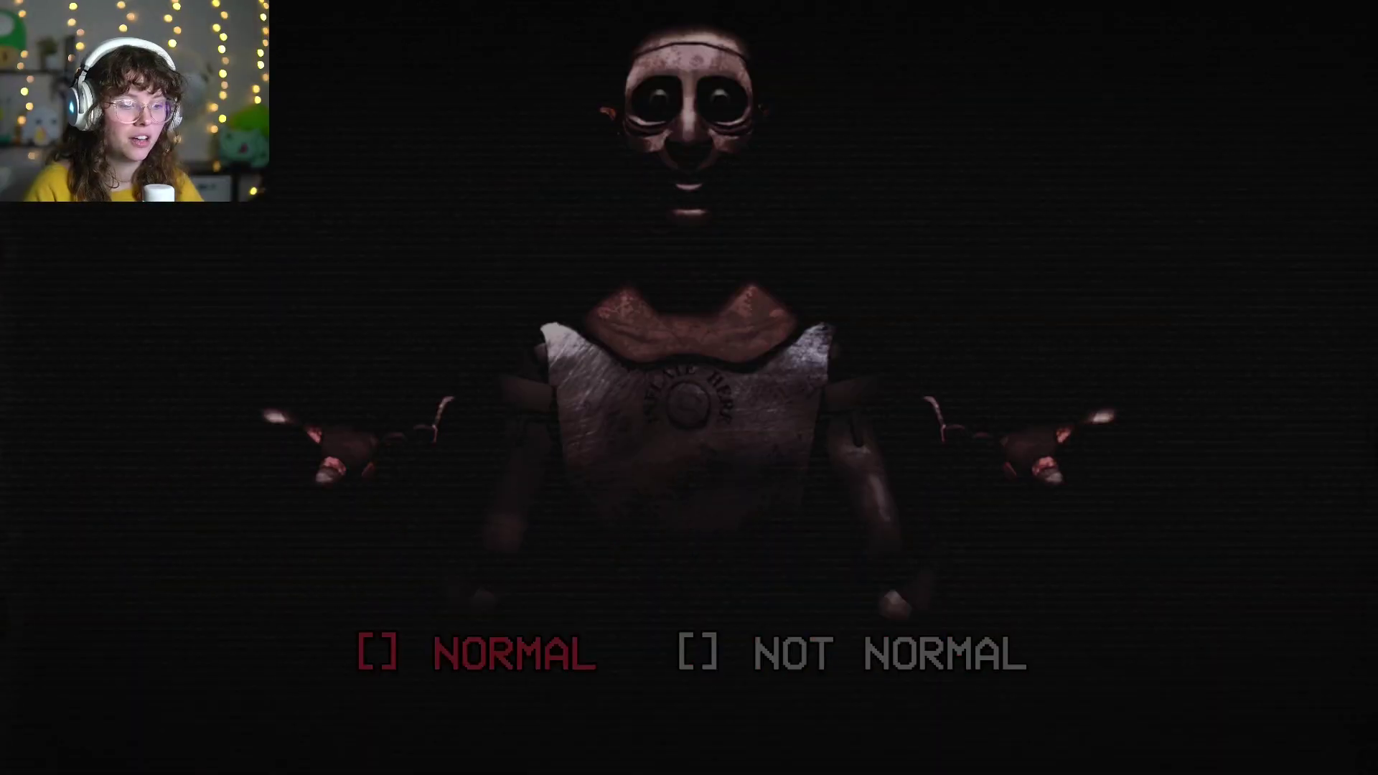
- Submit the NORMAL verdict on the animatronic and watch the head-area stimulus
key("Return")
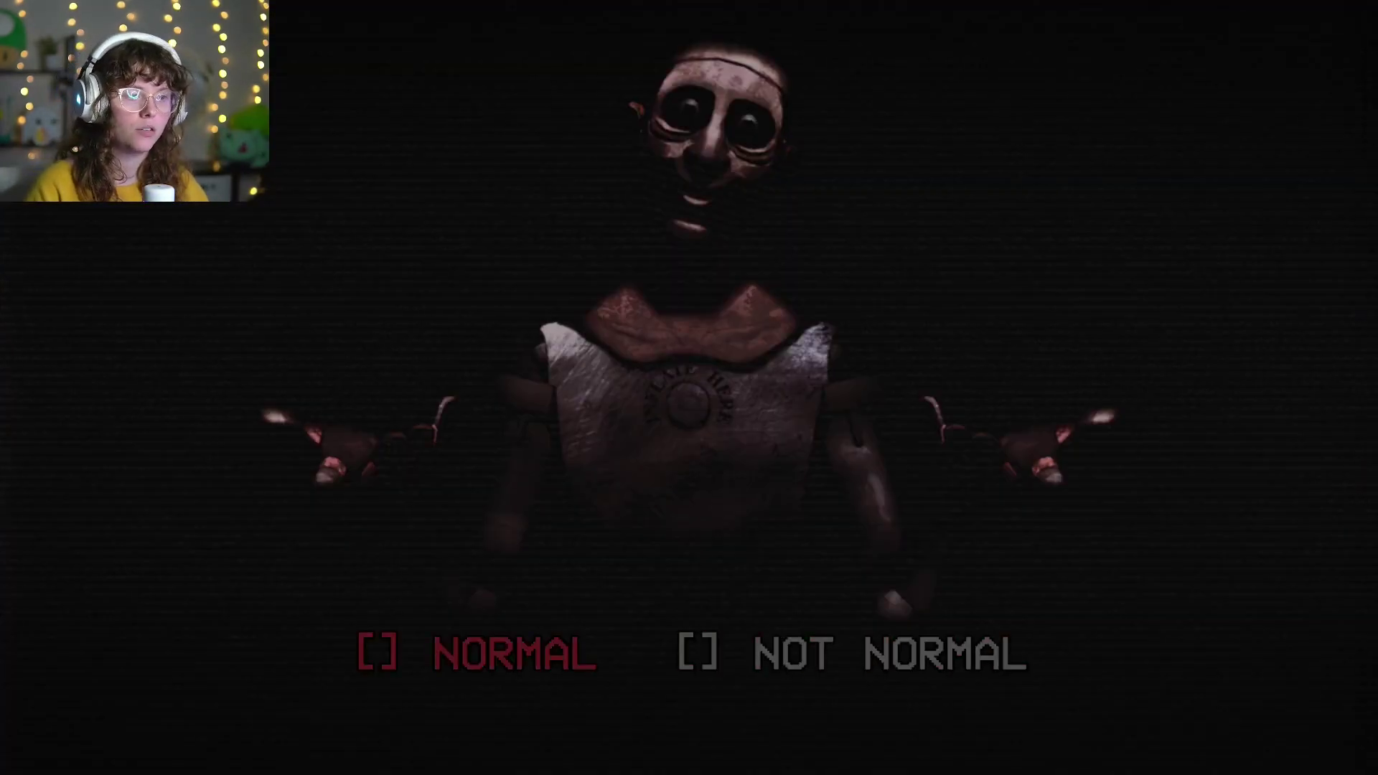
- Judge the next two stimulus rounds NORMAL and wait for the next assessment
key("Return")
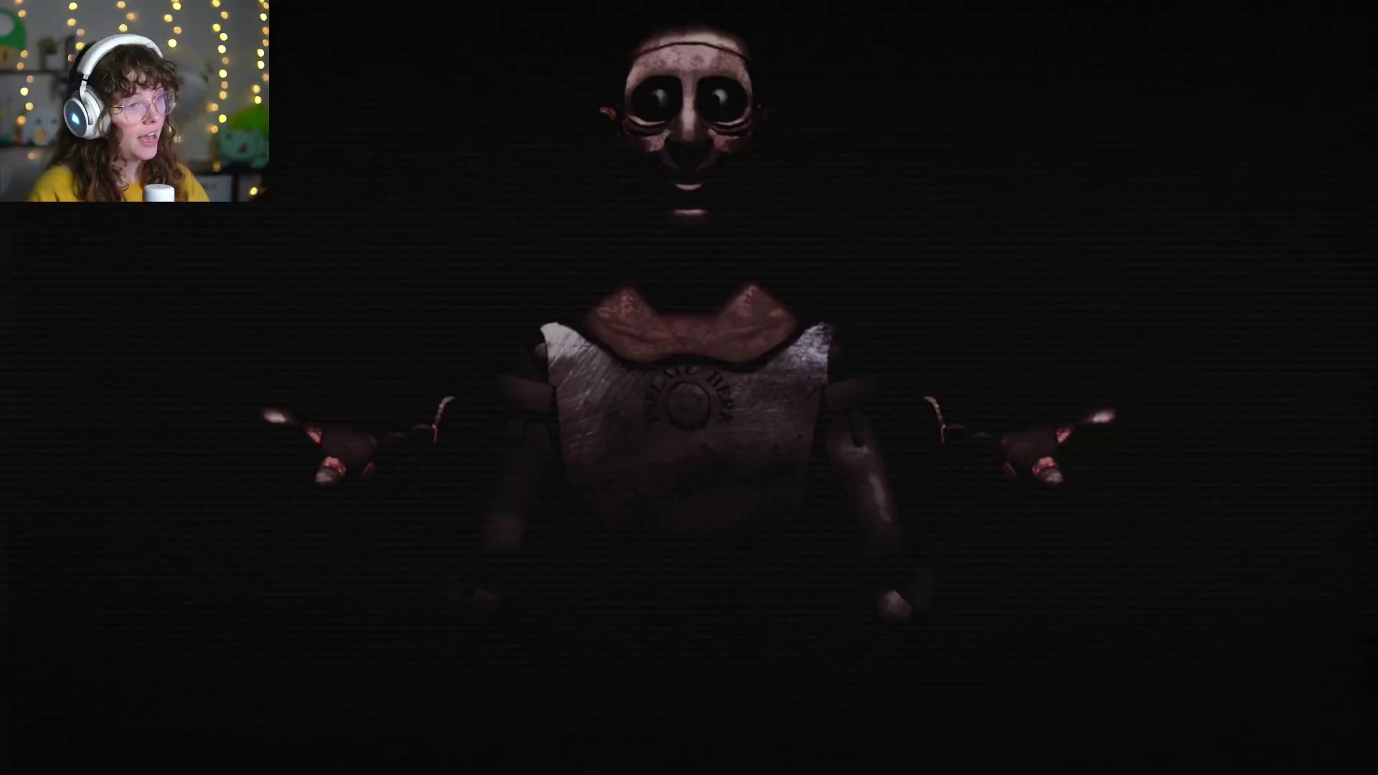
key("Return")
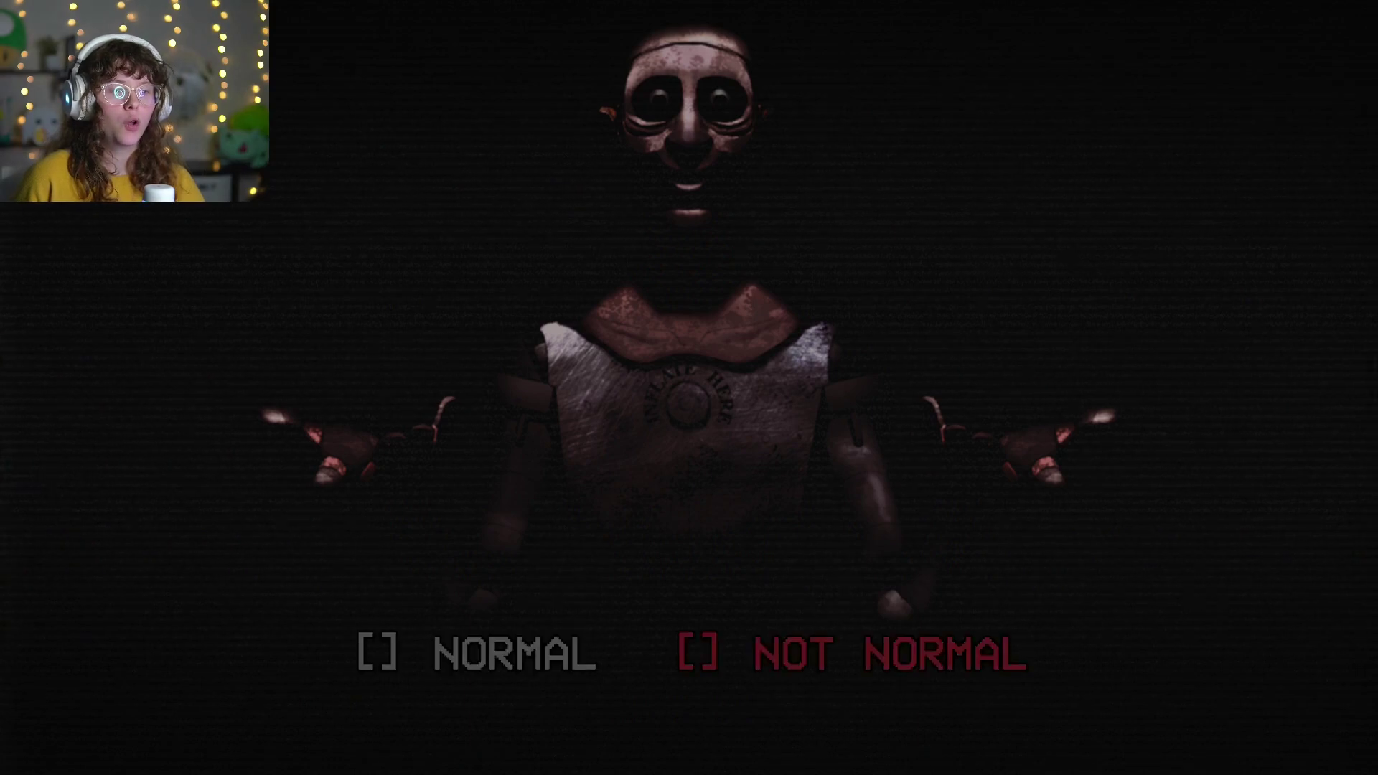
- Submit the NOT NORMAL verdict and let the prompt play to RESPONSE TO CONVERSATION
key("Return")
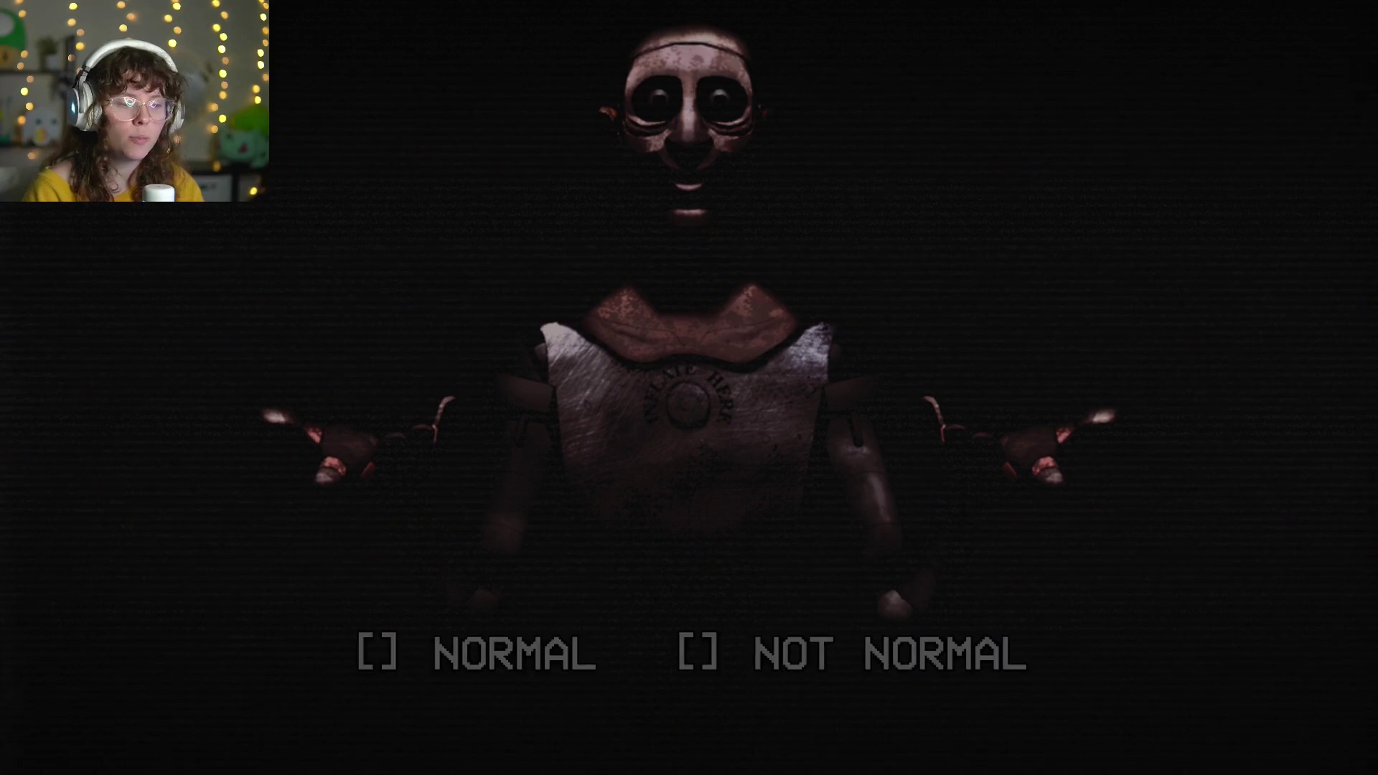
- Leave the assessment and advance through the blue questions to TELL ME A JOKE
key("Return")
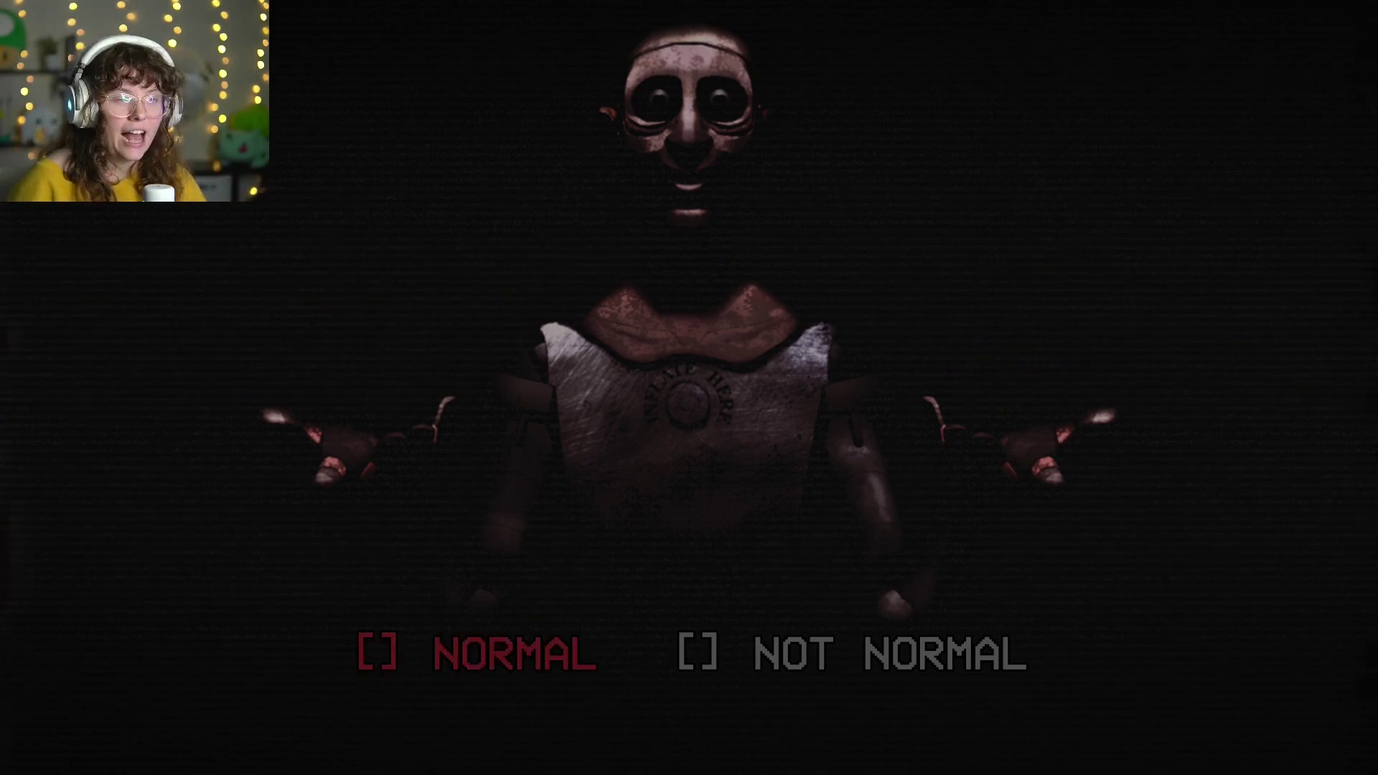
- Mark the prototype NOT NORMAL at the verdict prompt
key("Right")
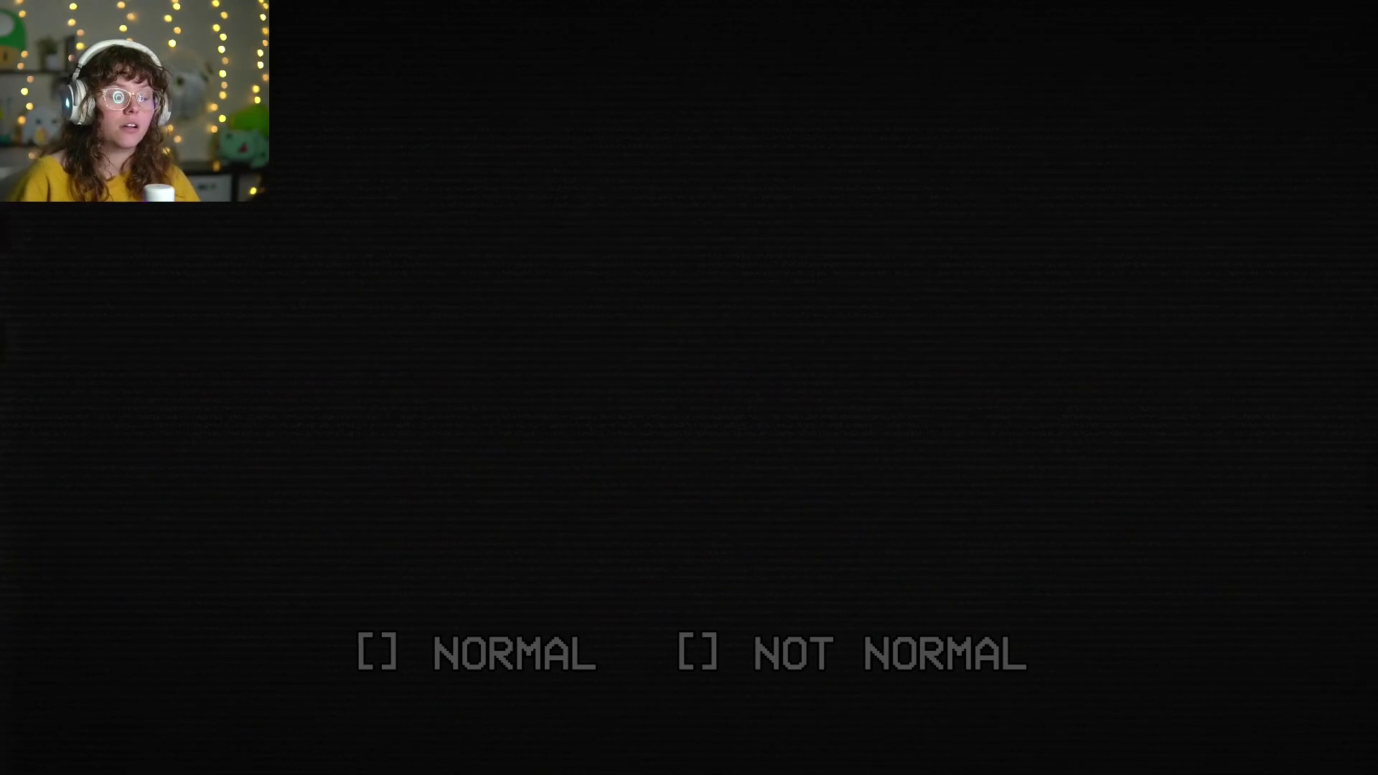
- Select NOT NORMAL for the animatronic holding red balloon animals
key("Right")
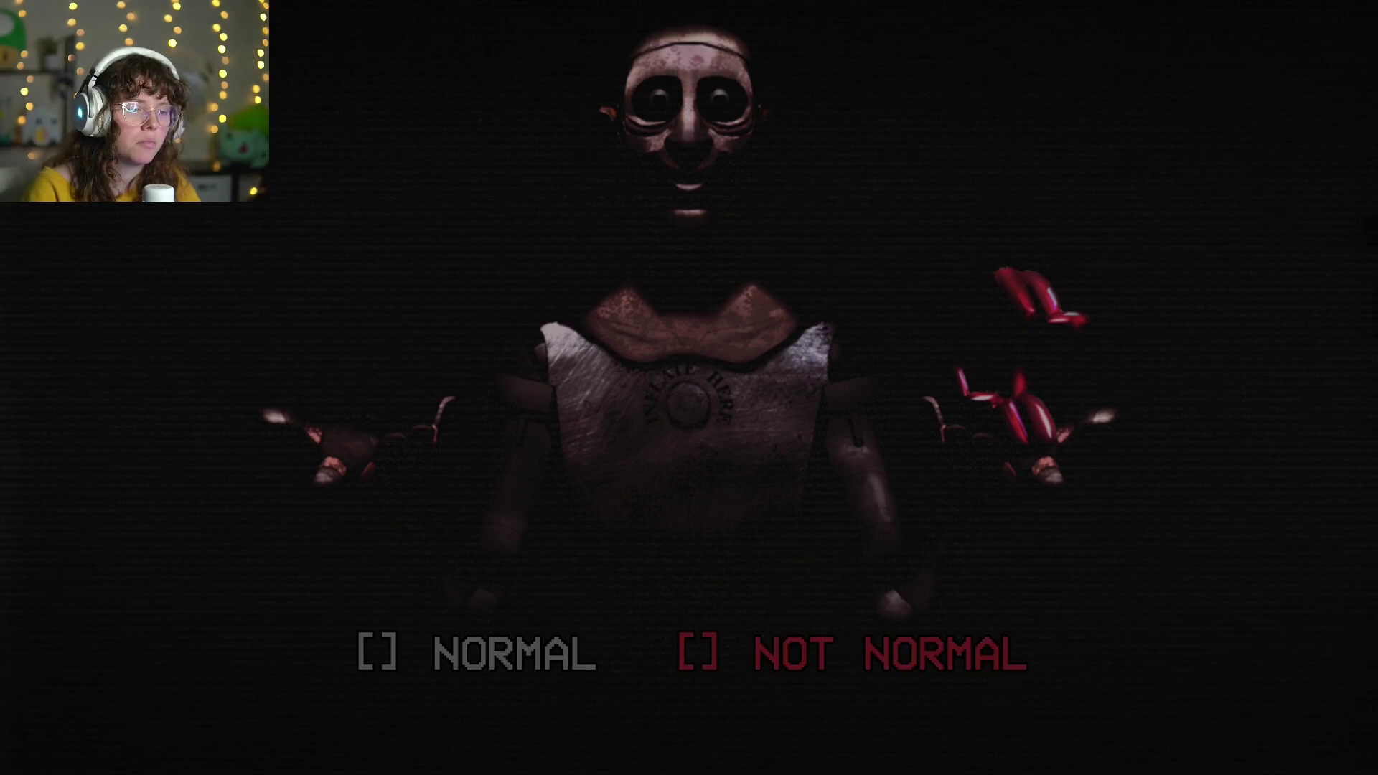
- Submit NOT NORMAL for the balloon figure, then mark the dark assessment NOT NORMAL
left_click(851, 653)
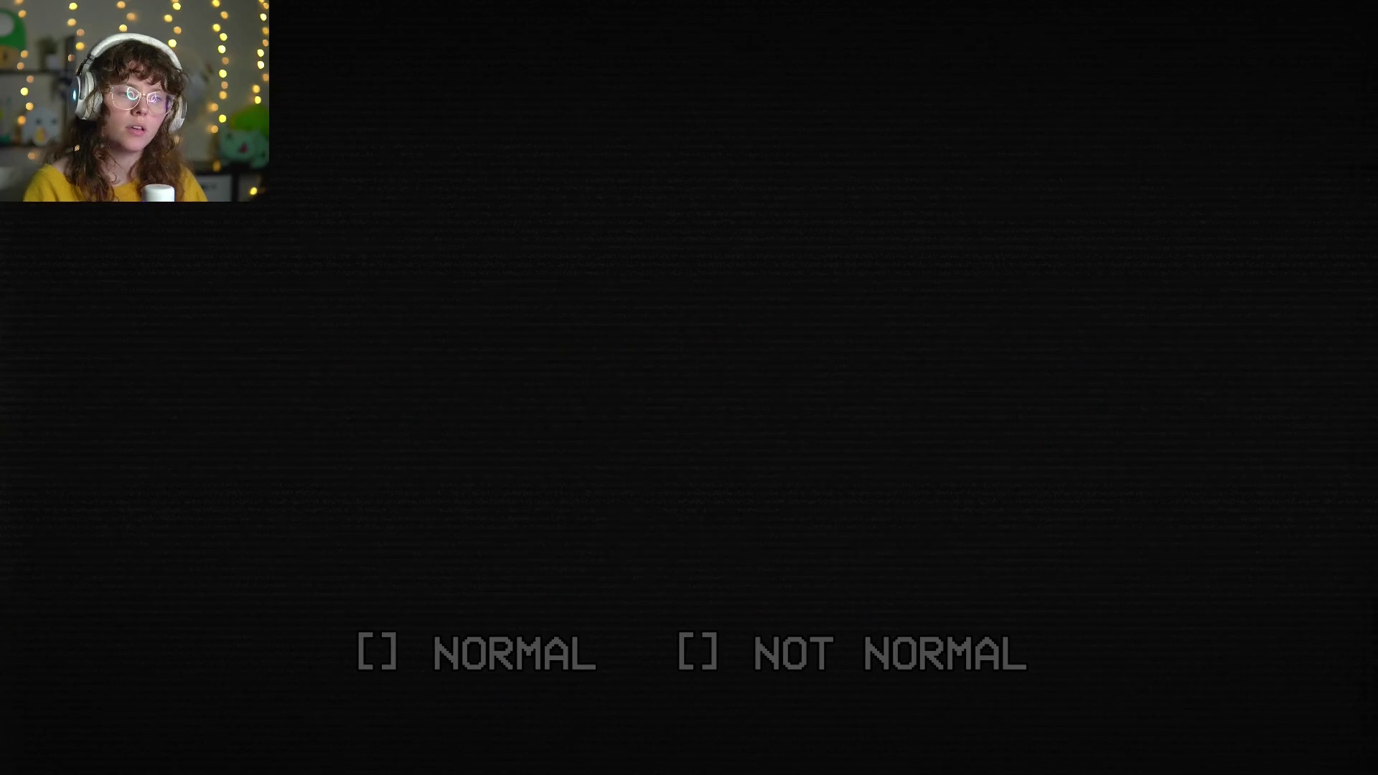
key("Right")
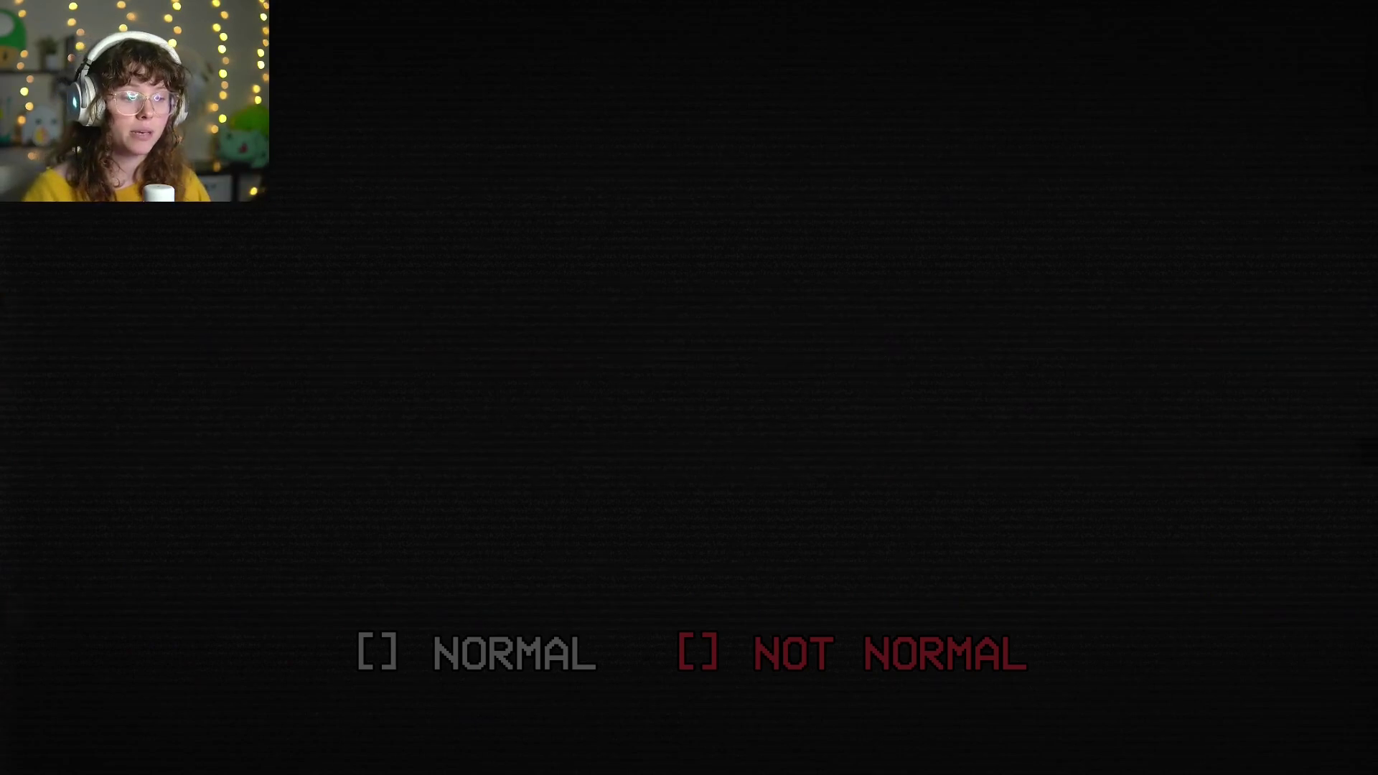
- Confirm NOT NORMAL on the dark assessment and read the blue pager story screens
key("Return")
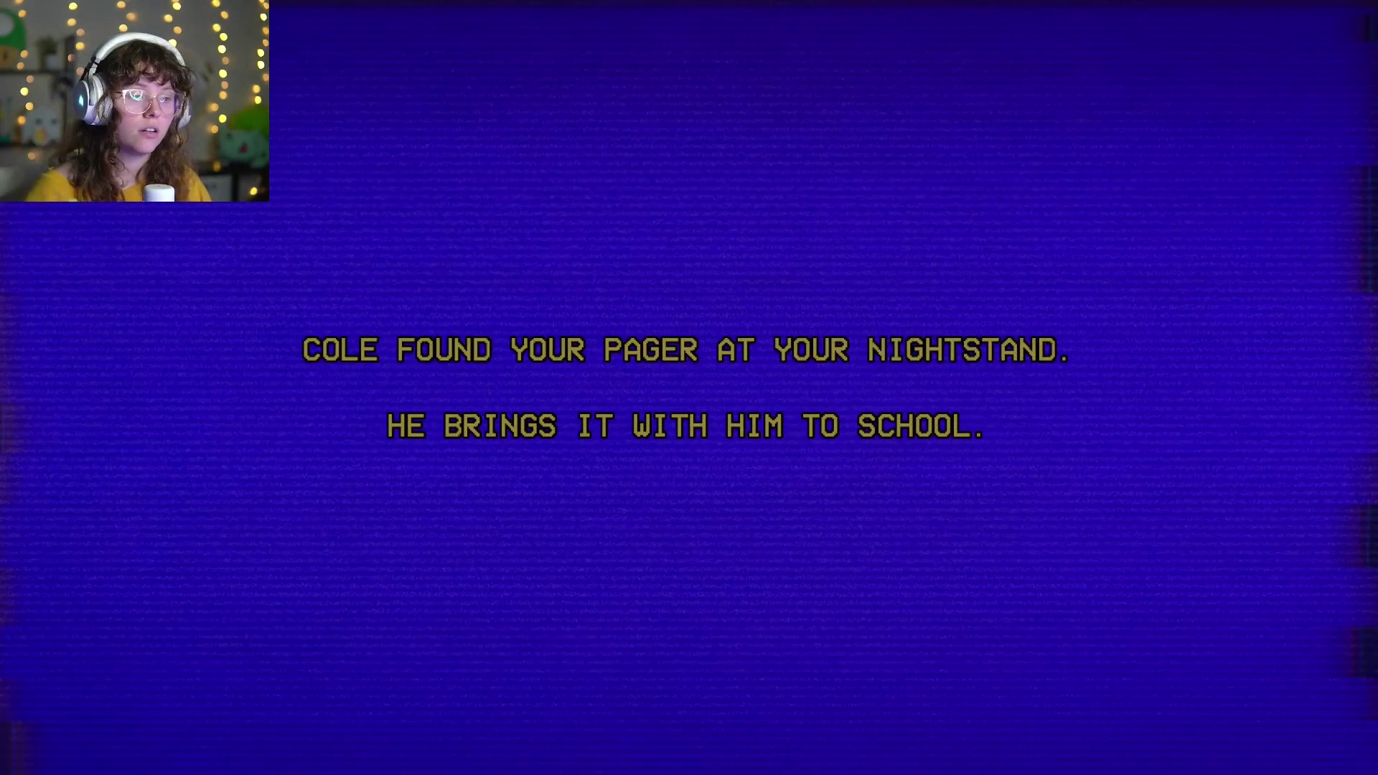